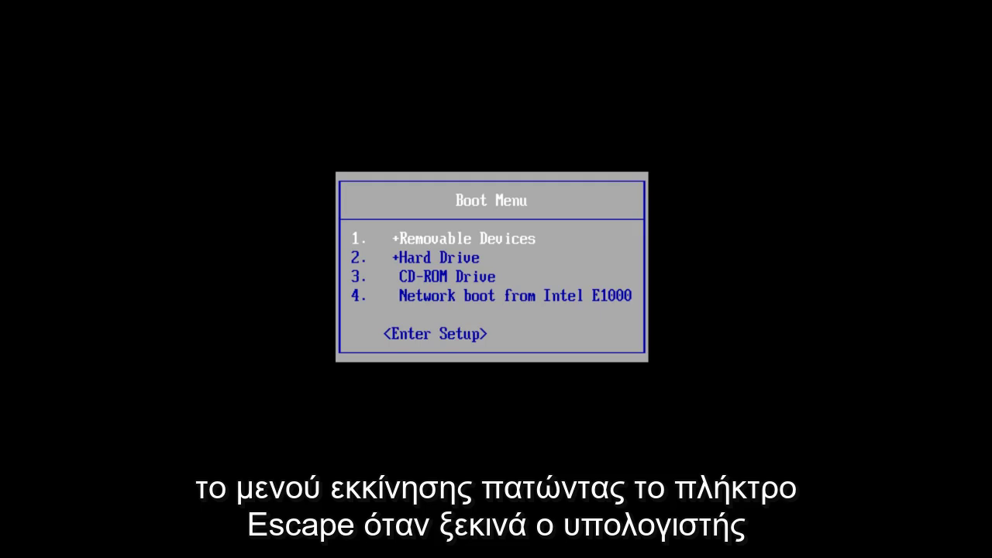
- Boot the computer from the CD-ROM Drive entry in the BIOS Boot Menu
{"action": "key", "text": "Down"}
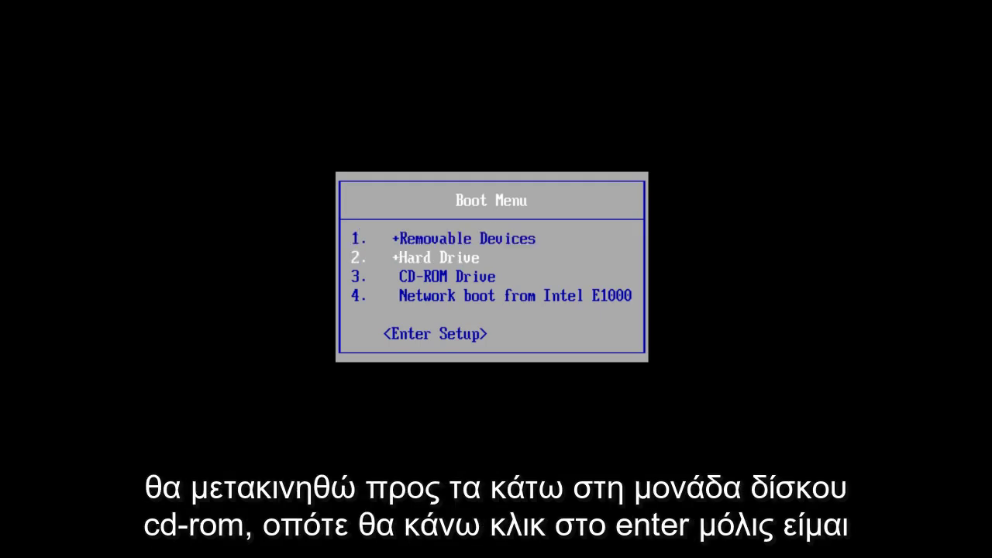
{"action": "key", "text": "Down"}
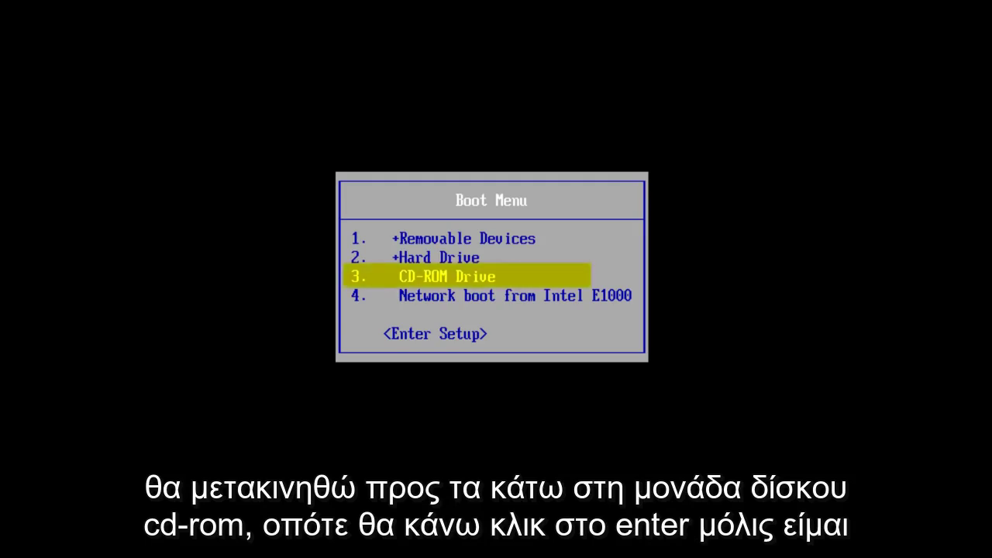
{"action": "key", "text": "Return"}
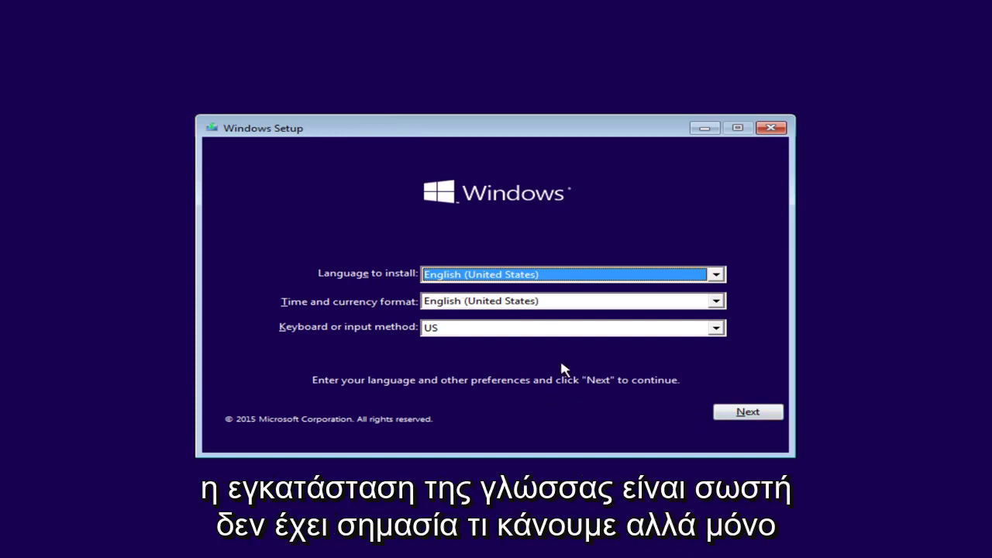
- Accept the English (United States) language and US keyboard settings in Windows Setup
{"action": "left_click", "coordinate": [734, 412]}
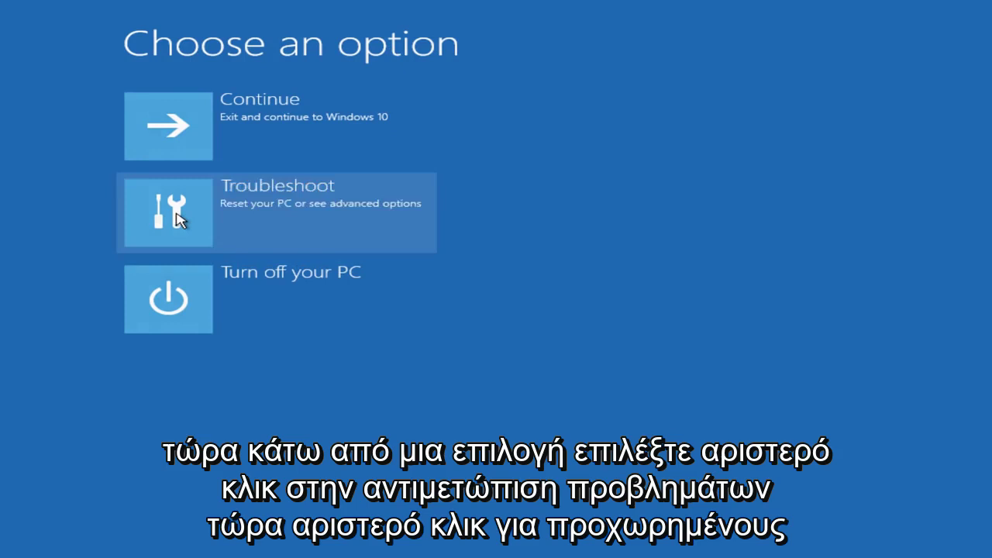
- Start Startup Repair via Troubleshoot and Advanced options
{"action": "left_click", "coordinate": [177, 220]}
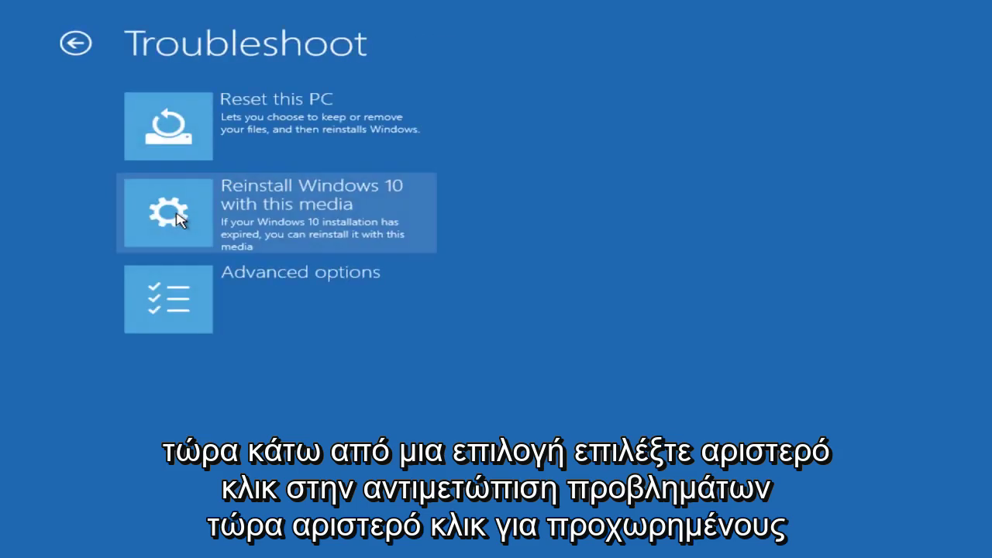
{"action": "left_click", "coordinate": [179, 293]}
{"action": "left_click", "coordinate": [172, 307]}
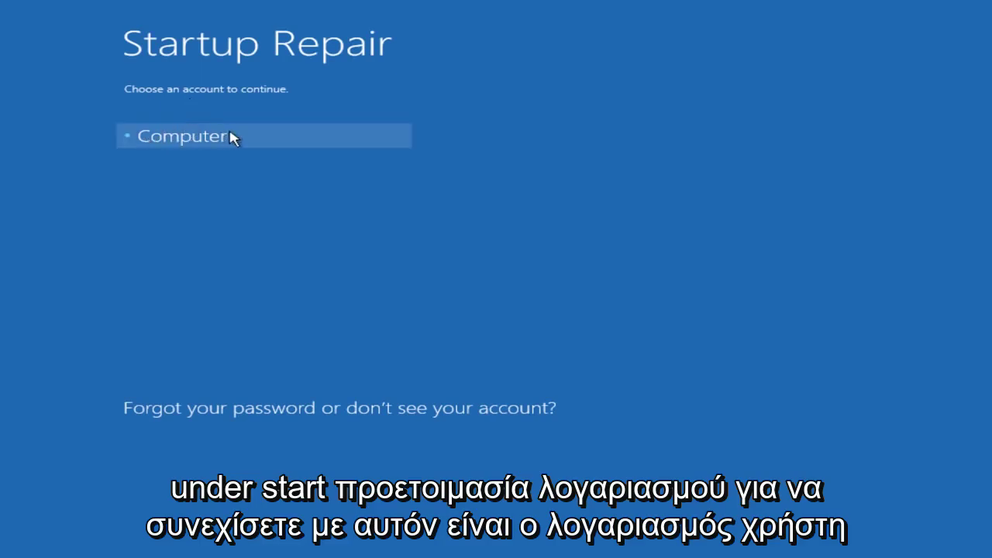
- Choose the Computer account and enter its password, correcting a mistyped first attempt
{"action": "left_click", "coordinate": [185, 143]}
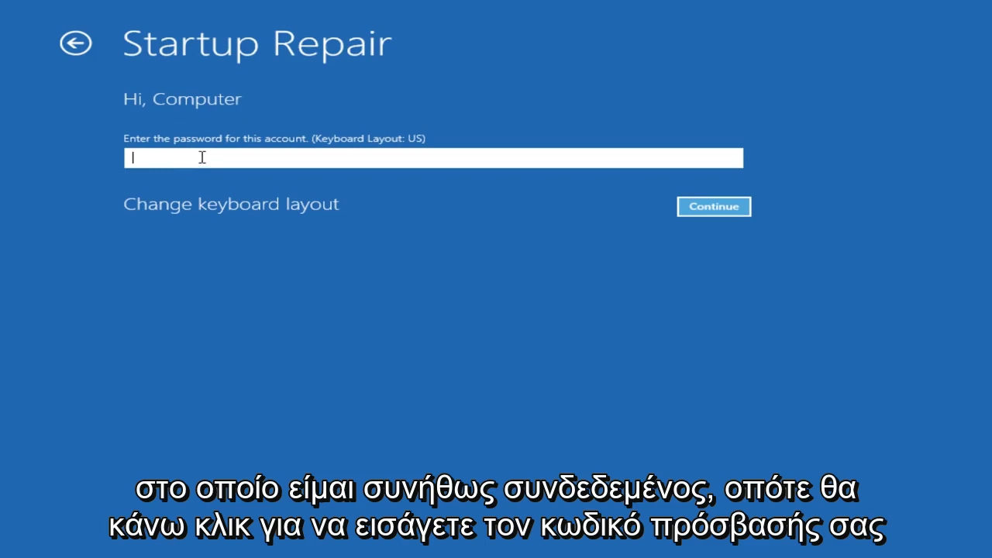
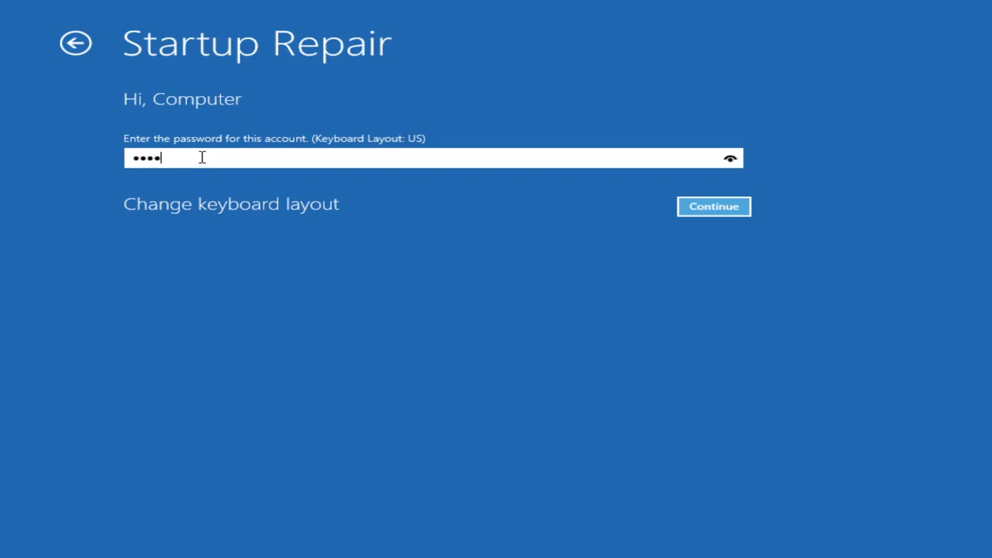